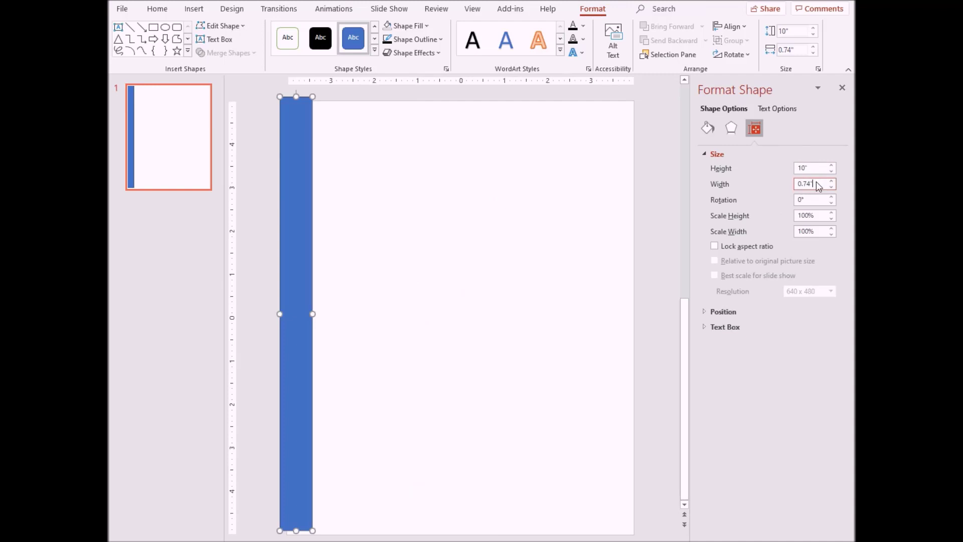
Set the width of the 10" tall blue rectangle to 0.5"
{"action": "double_click", "coordinate": [816, 181]}
{"action": "double_click", "coordinate": [817, 181]}
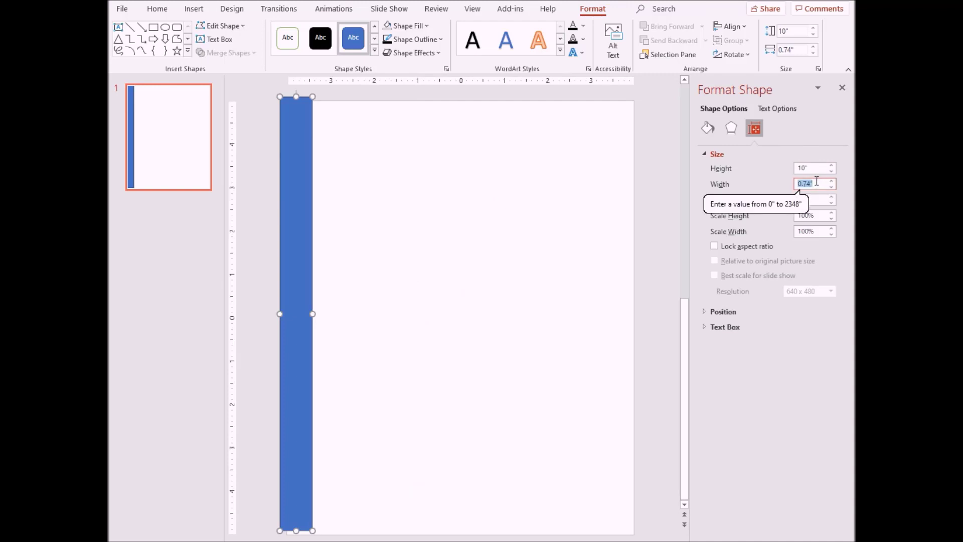
{"action": "type", "text": ".5"}
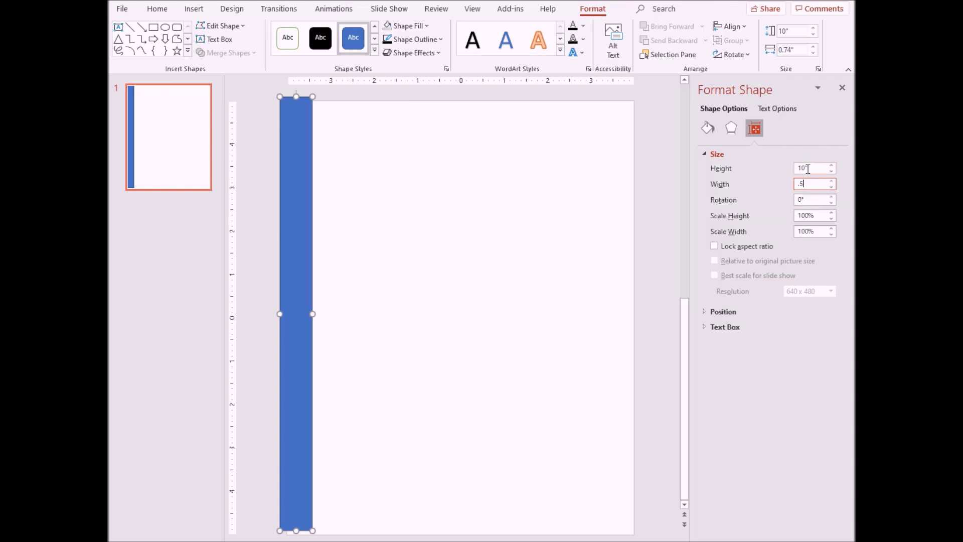
{"action": "left_click", "coordinate": [462, 215]}
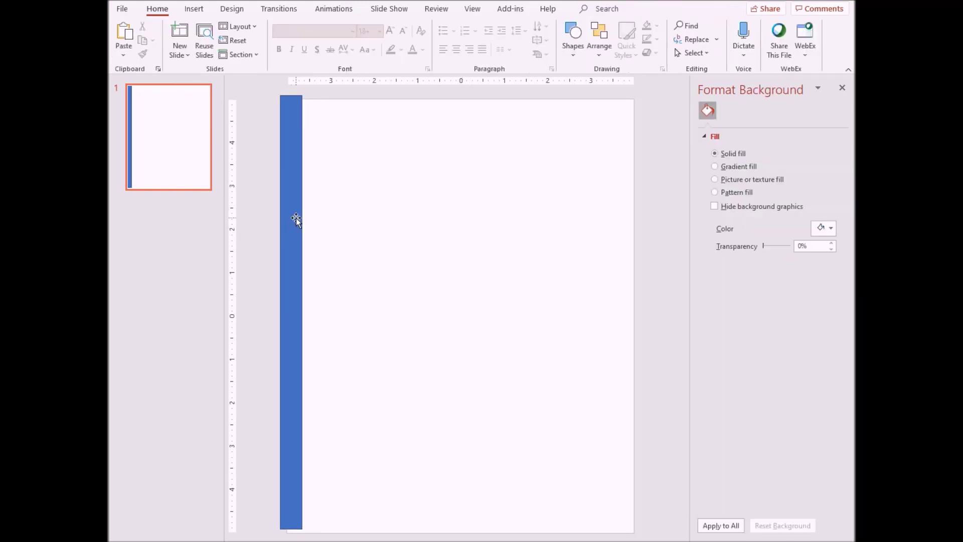
Align the blue bar with the slide's left edge and place a duplicate along the slide's right edge
{"action": "mouse_move", "coordinate": [296, 218]}
{"action": "left_mouse_down"}
{"action": "mouse_move", "coordinate": [311, 221]}
{"action": "mouse_move", "coordinate": [302, 221]}
{"action": "left_mouse_up"}
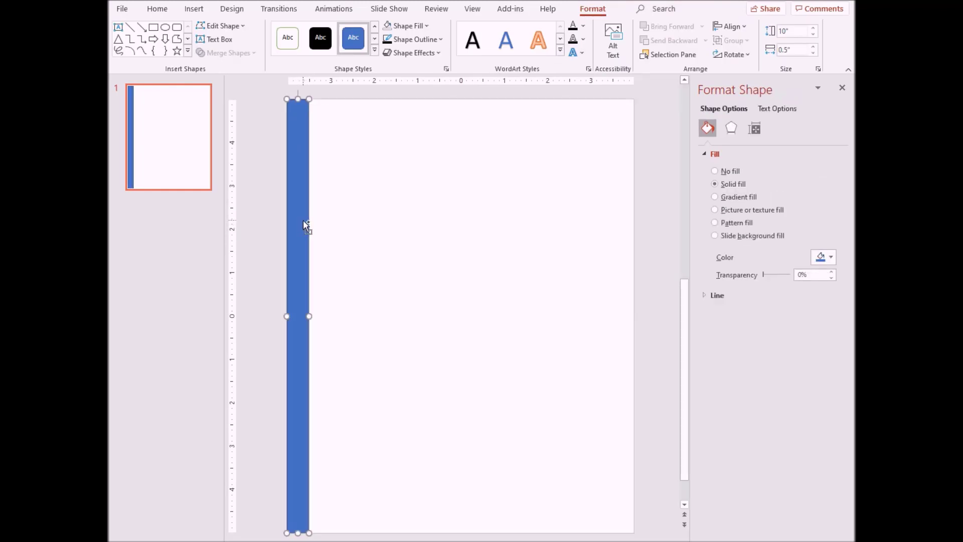
{"action": "key", "text": "ctrl+d"}
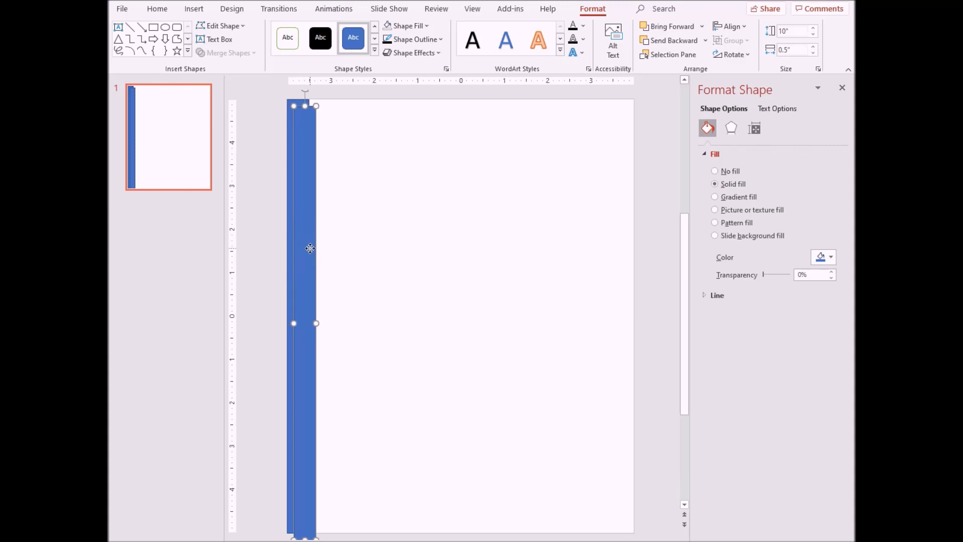
{"action": "left_click_drag", "start_coordinate": [310, 248], "coordinate": [624, 234]}
Add another copy of the bar between the two side bars and resize it to 0.5" high and 8" wide
{"action": "key", "text": "ctrl+v"}
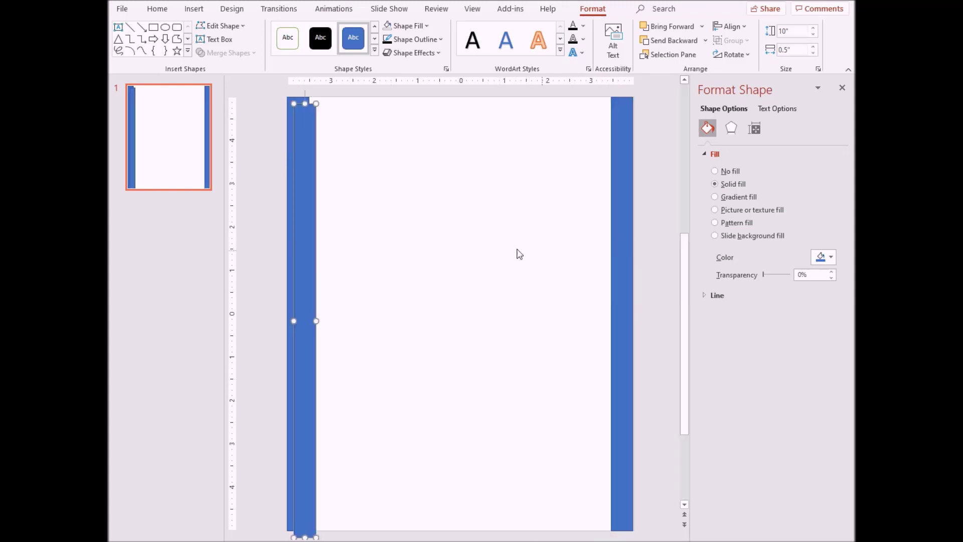
{"action": "left_click_drag", "start_coordinate": [307, 264], "coordinate": [396, 258]}
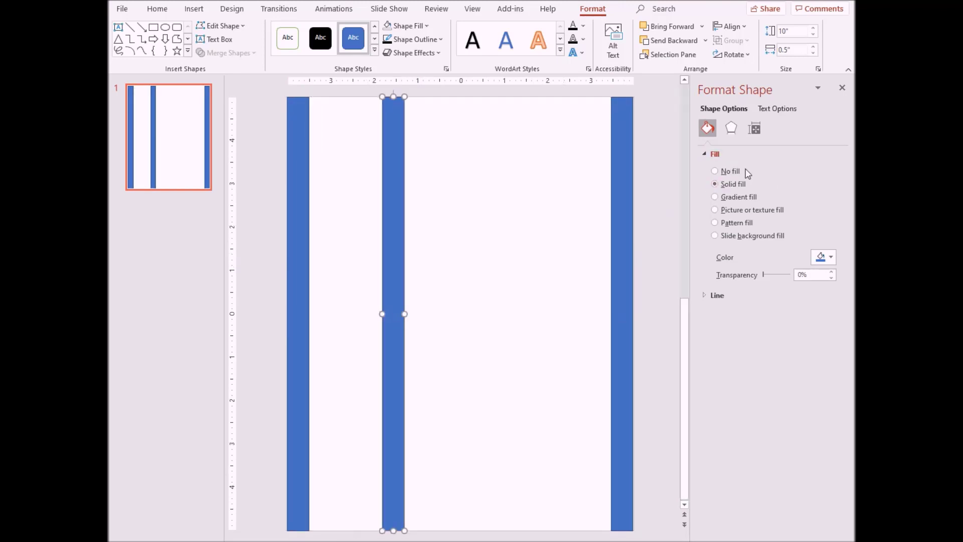
{"action": "left_click", "coordinate": [756, 131]}
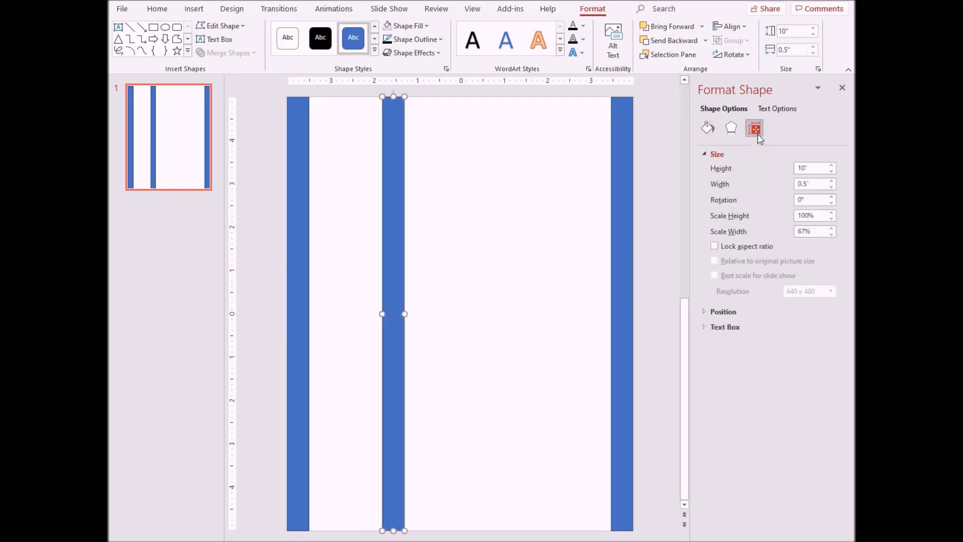
{"action": "left_click", "coordinate": [812, 168]}
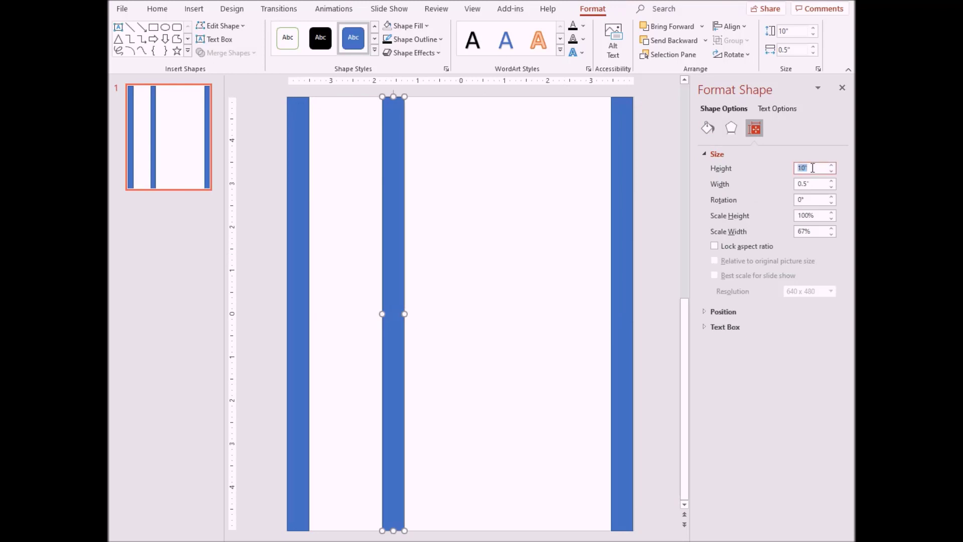
{"action": "type", "text": "0.5"}
{"action": "key", "text": "Tab"}
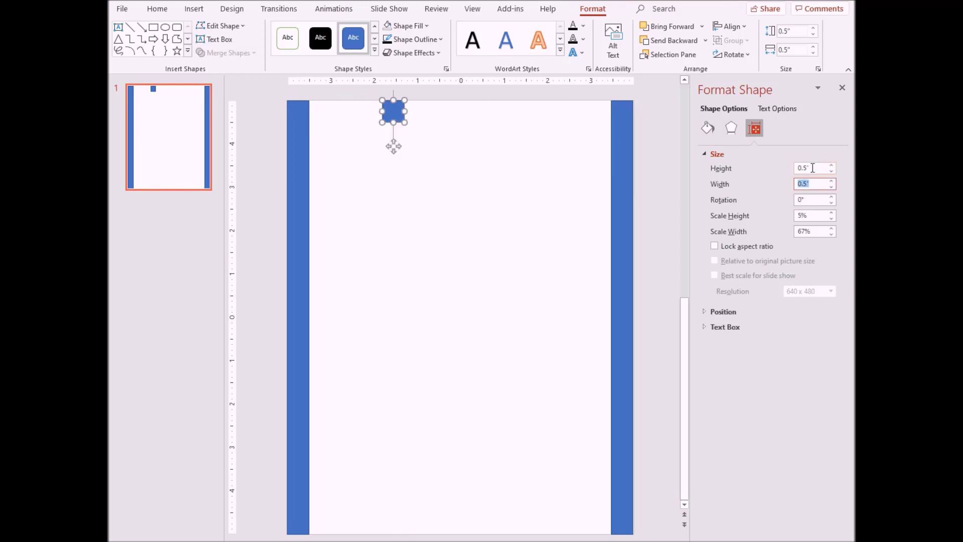
{"action": "type", "text": "8"}
{"action": "key", "text": "Return"}
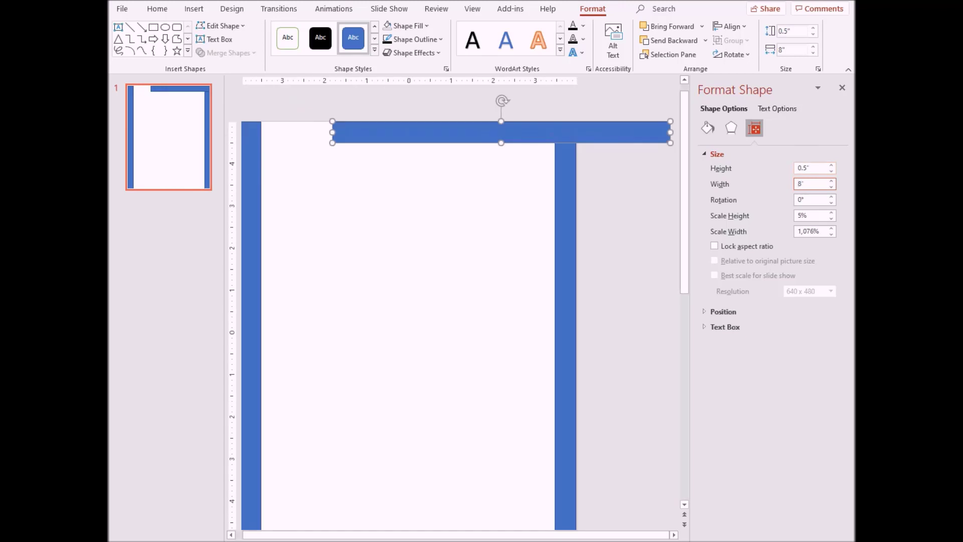
Complete the page frame with the horizontal bar and a duplicate along the slide's top and bottom edges
{"action": "left_click_drag", "start_coordinate": [409, 133], "coordinate": [364, 511]}
{"action": "key", "text": "ctrl+d"}
{"action": "left_click", "coordinate": [445, 325]}
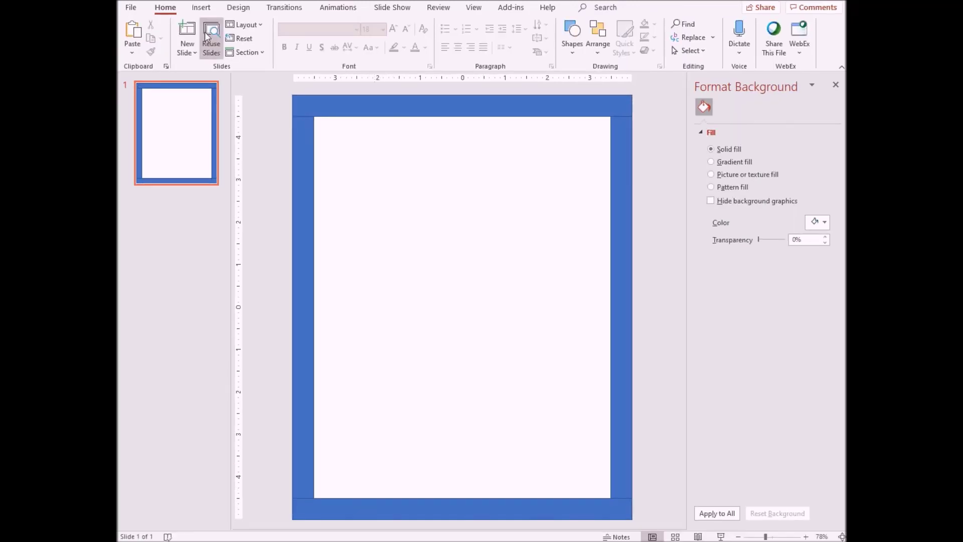
Insert a table with 10 columns and 10 rows on the slide
{"action": "left_click", "coordinate": [203, 8]}
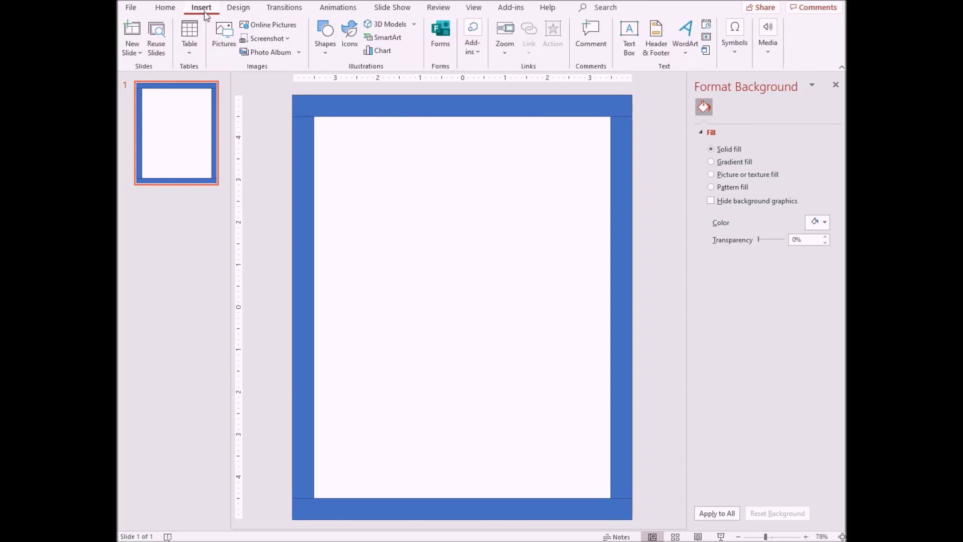
{"action": "left_click", "coordinate": [190, 50]}
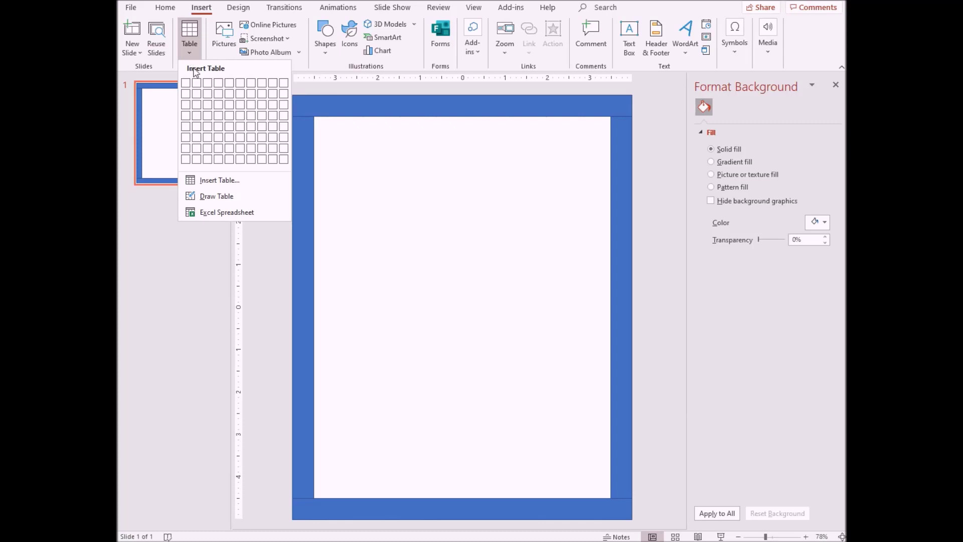
{"action": "left_click", "coordinate": [229, 182]}
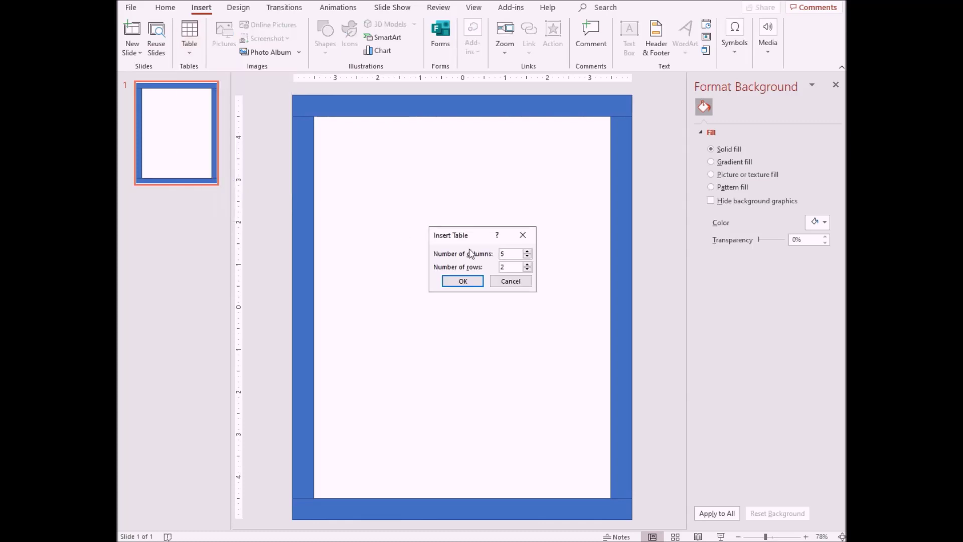
{"action": "left_click", "coordinate": [511, 256]}
{"action": "double_click", "coordinate": [510, 256]}
{"action": "type", "text": "10"}
{"action": "left_click", "coordinate": [462, 281]}
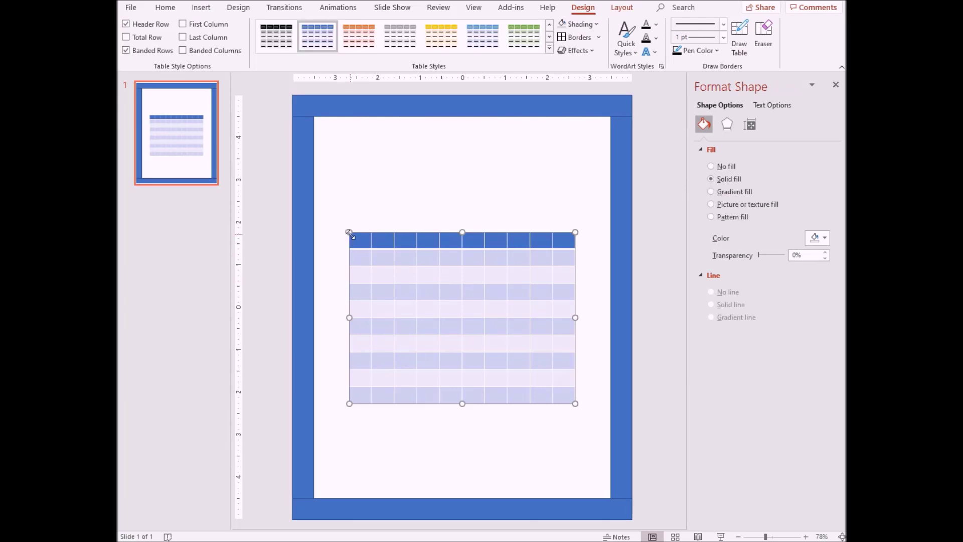
Enlarge the table to span the space between the side bars and move it up, leaving room above for a title
{"action": "left_click_drag", "start_coordinate": [350, 233], "coordinate": [315, 184]}
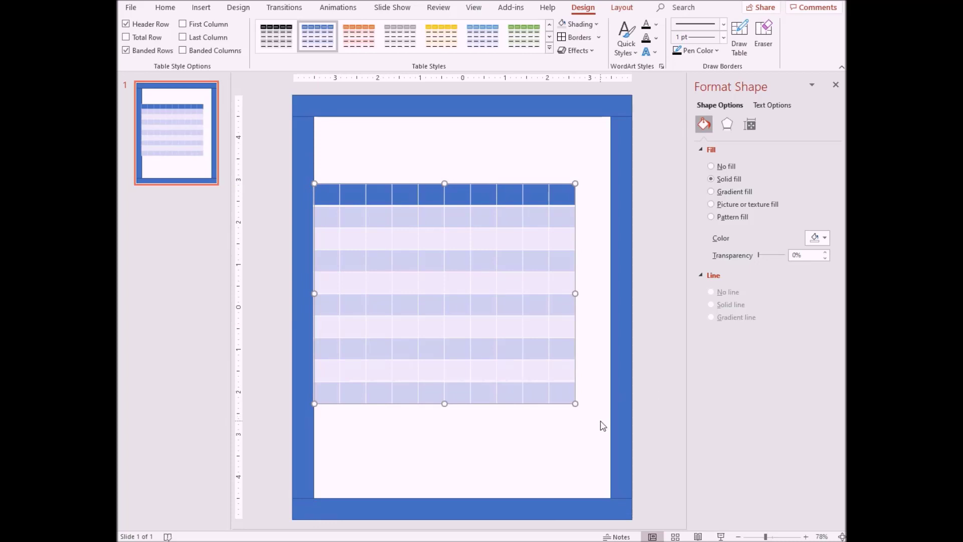
{"action": "left_click_drag", "start_coordinate": [575, 403], "coordinate": [611, 433]}
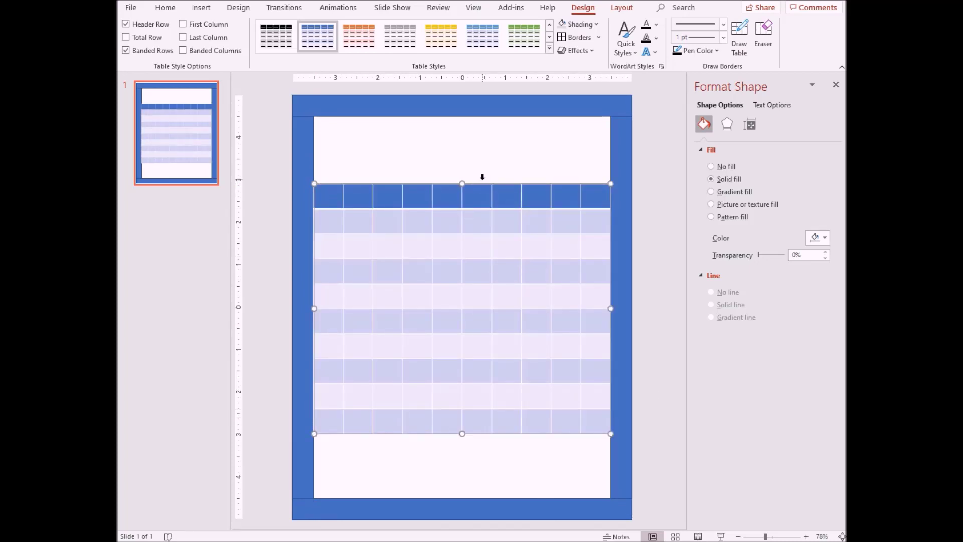
{"action": "left_click_drag", "start_coordinate": [482, 185], "coordinate": [485, 157]}
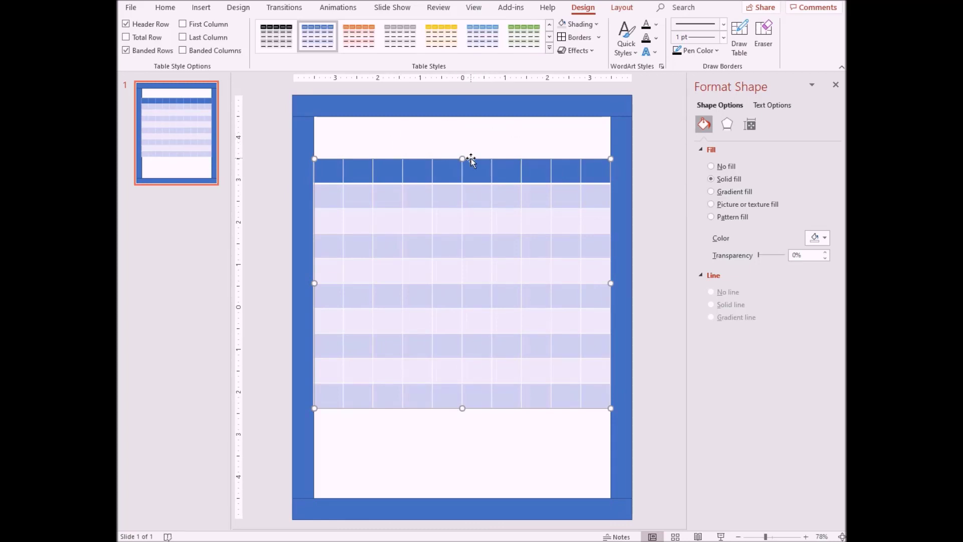
{"action": "left_click_drag", "start_coordinate": [471, 160], "coordinate": [469, 155]}
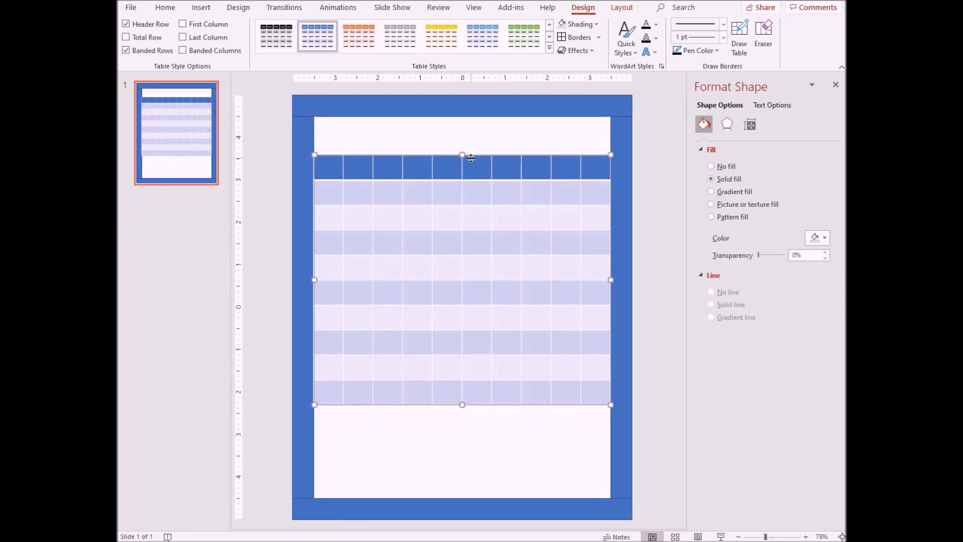
Remove the shading from all cells of the table by setting them to No Fill
{"action": "left_click", "coordinate": [453, 239]}
{"action": "key", "text": "ctrl+a"}
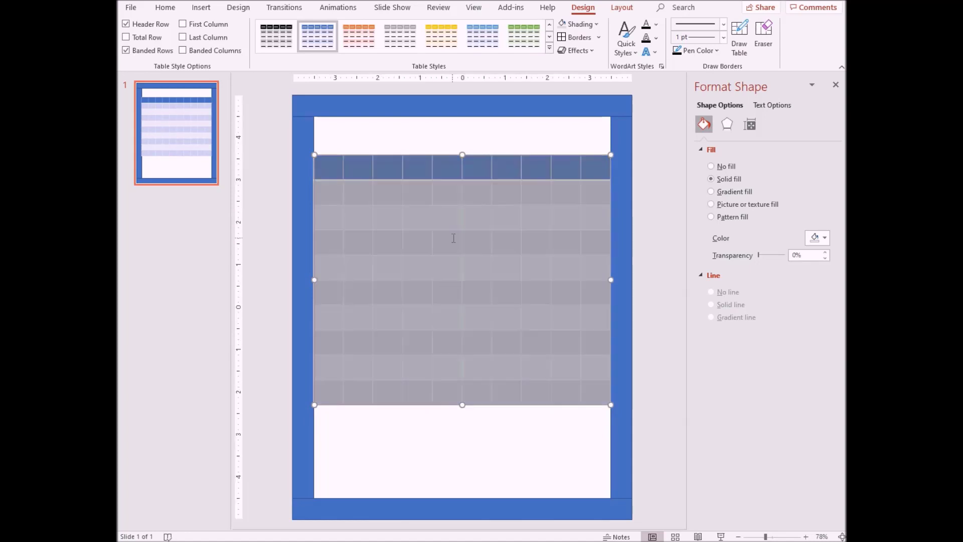
{"action": "left_click", "coordinate": [596, 25]}
{"action": "left_click", "coordinate": [588, 150]}
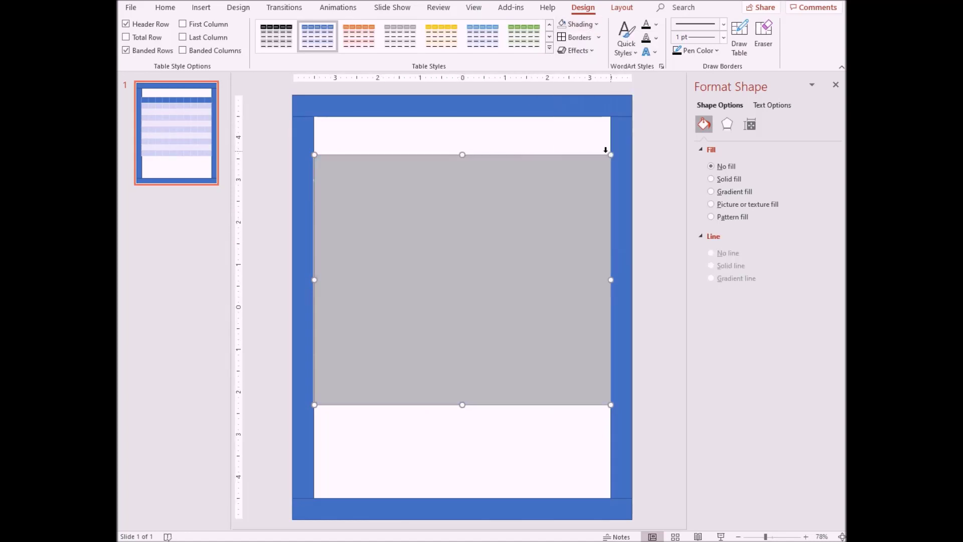
{"action": "left_click", "coordinate": [333, 166]}
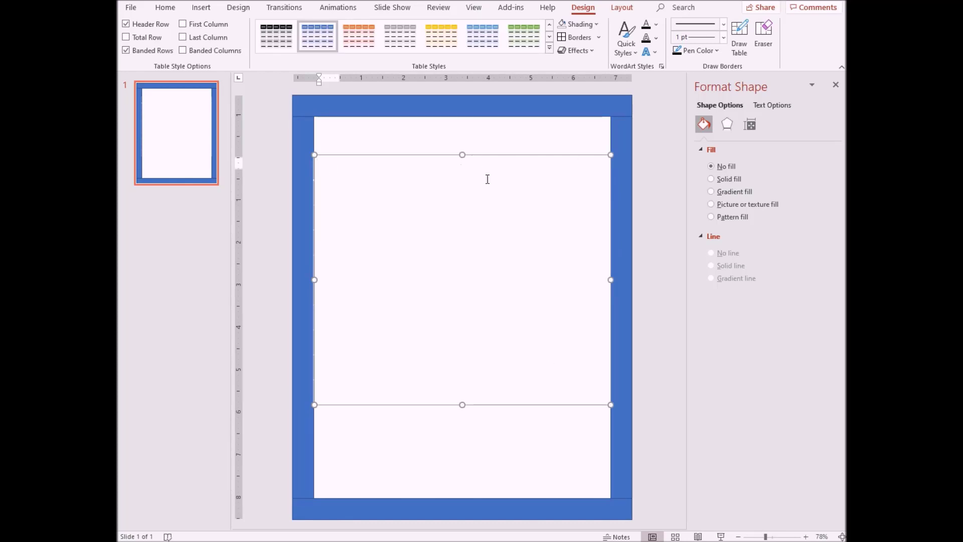
{"action": "left_click", "coordinate": [440, 142]}
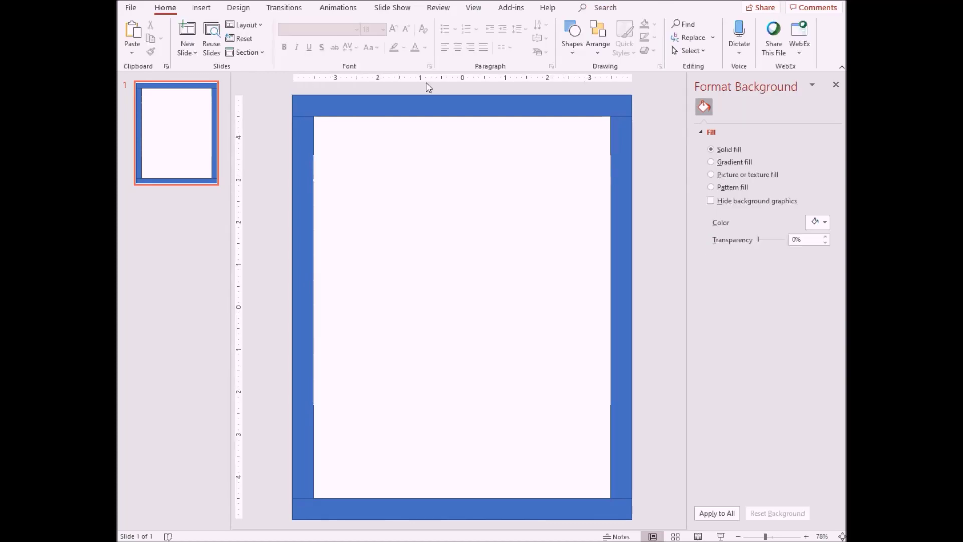
Add a text box reading "Animals of Antarctica" and place it above the table, just under the frame's top bar
{"action": "left_click", "coordinate": [201, 8]}
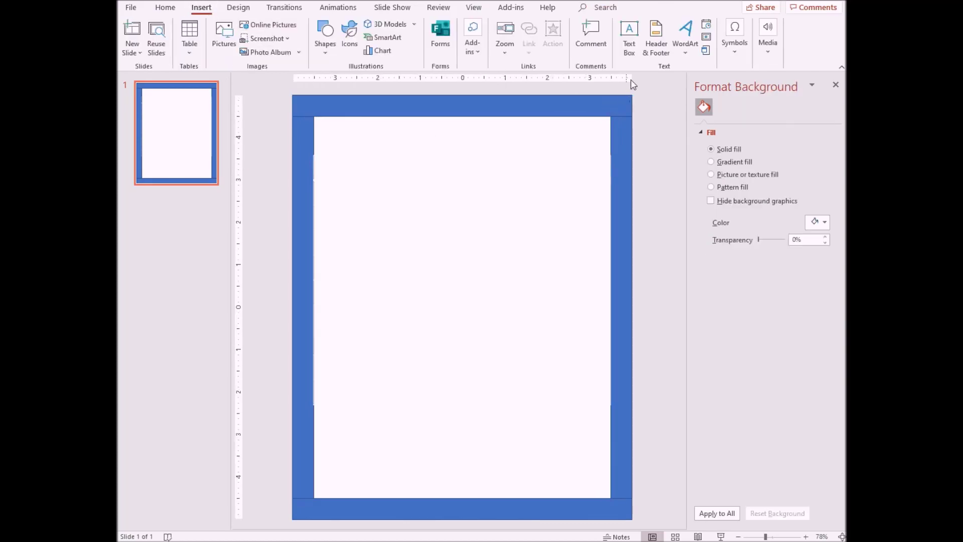
{"action": "left_click", "coordinate": [629, 42]}
{"action": "left_click", "coordinate": [430, 152]}
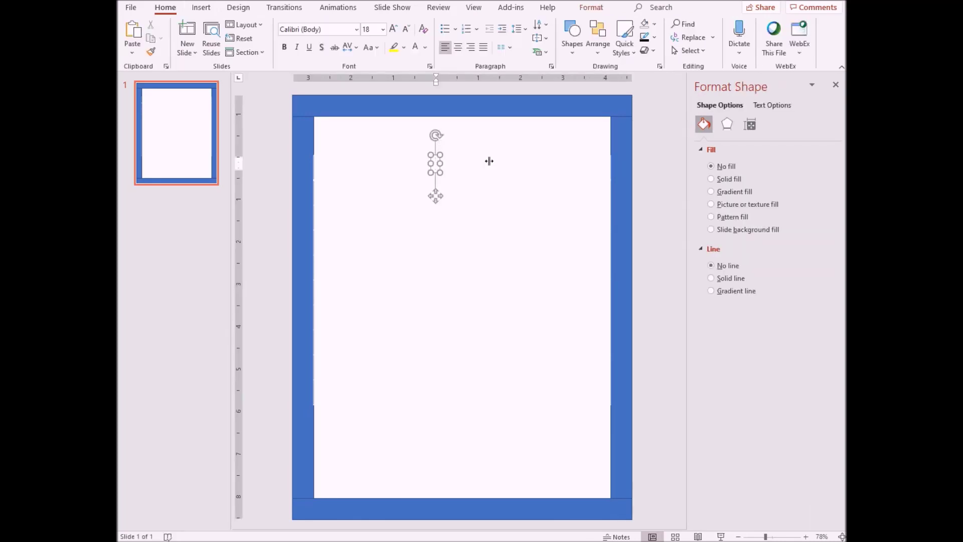
{"action": "type", "text": "aN"}
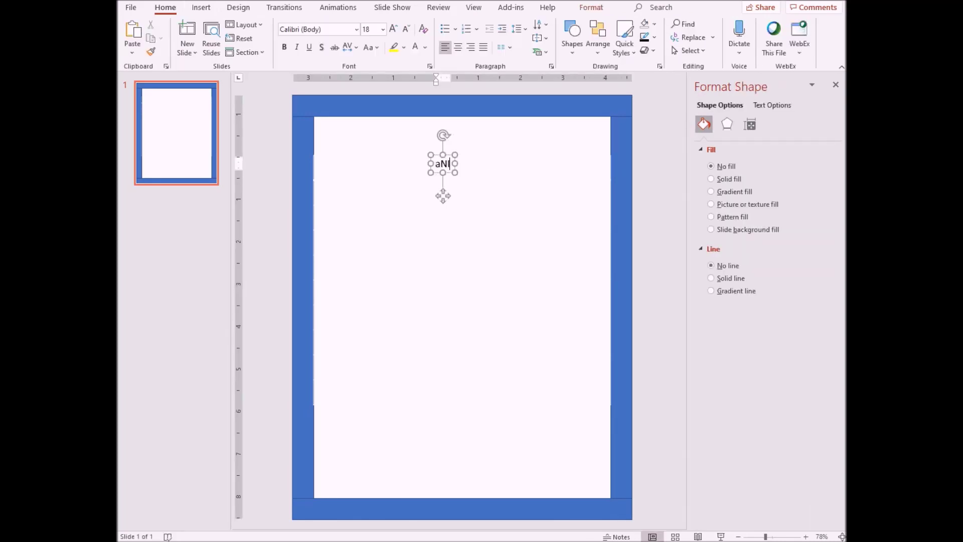
{"action": "key", "text": "BackSpace"}
{"action": "key", "text": "BackSpace"}
{"action": "type", "text": "Animals of "}
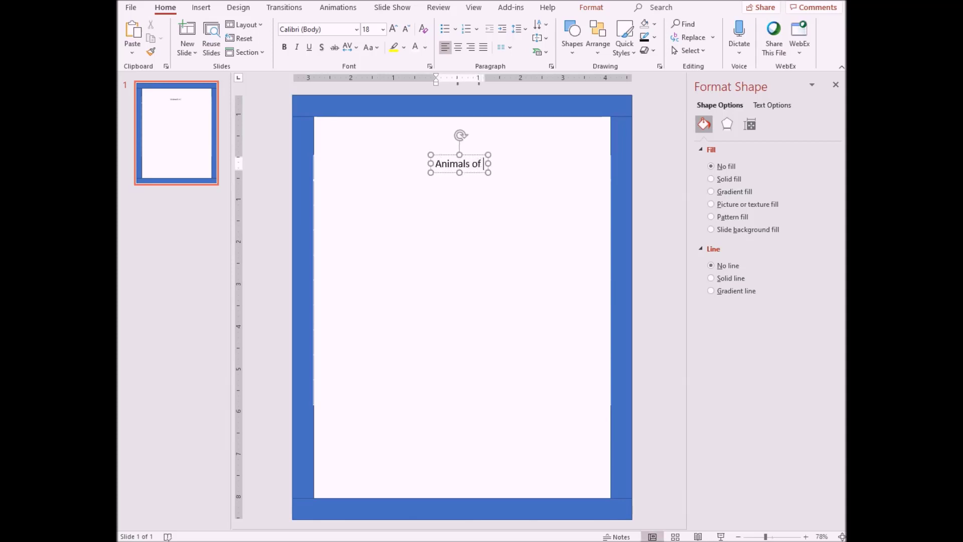
{"action": "type", "text": "the Ac"}
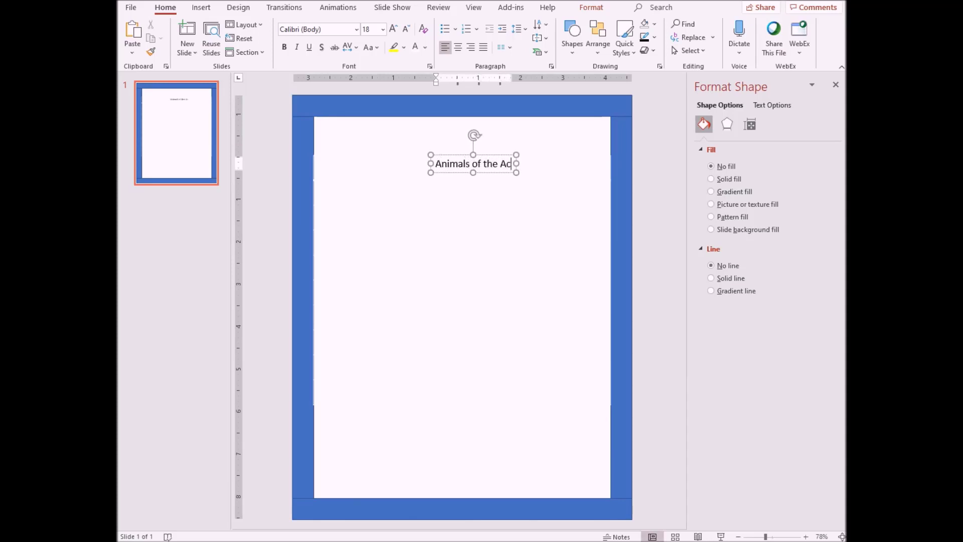
{"action": "key", "text": "BackSpace"}
{"action": "key", "text": "BackSpace"}
{"action": "key", "text": "BackSpace"}
{"action": "key", "text": "BackSpace"}
{"action": "key", "text": "BackSpace"}
{"action": "key", "text": "BackSpace"}
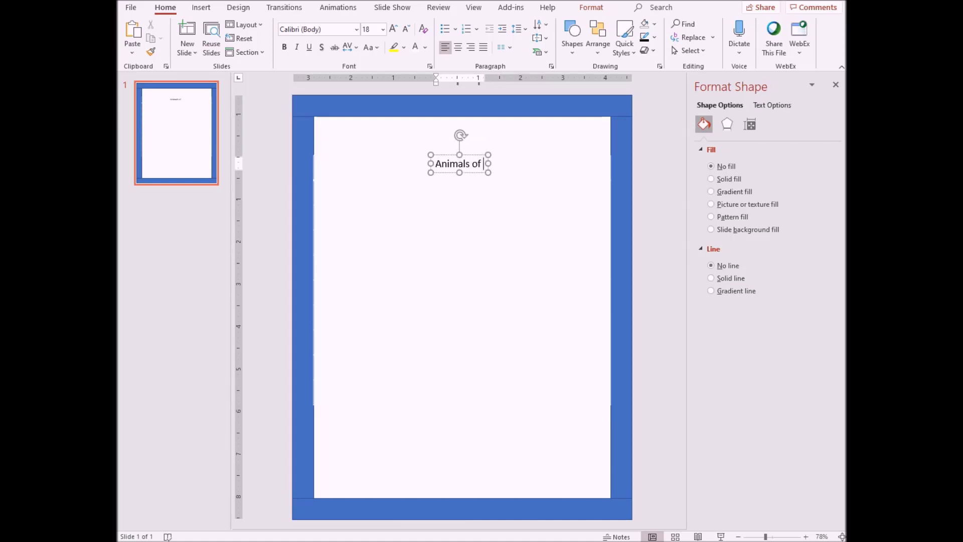
{"action": "type", "text": "Antar"}
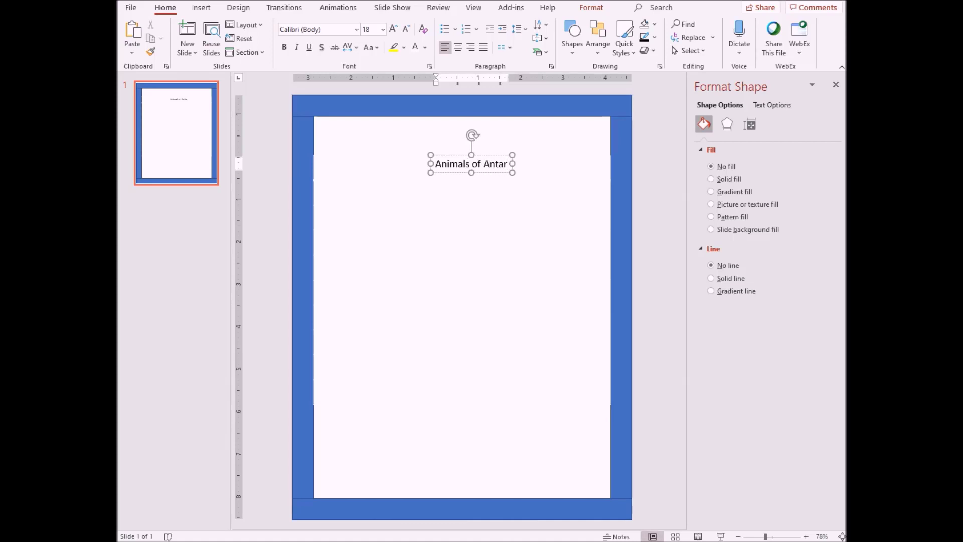
{"action": "type", "text": "ctica"}
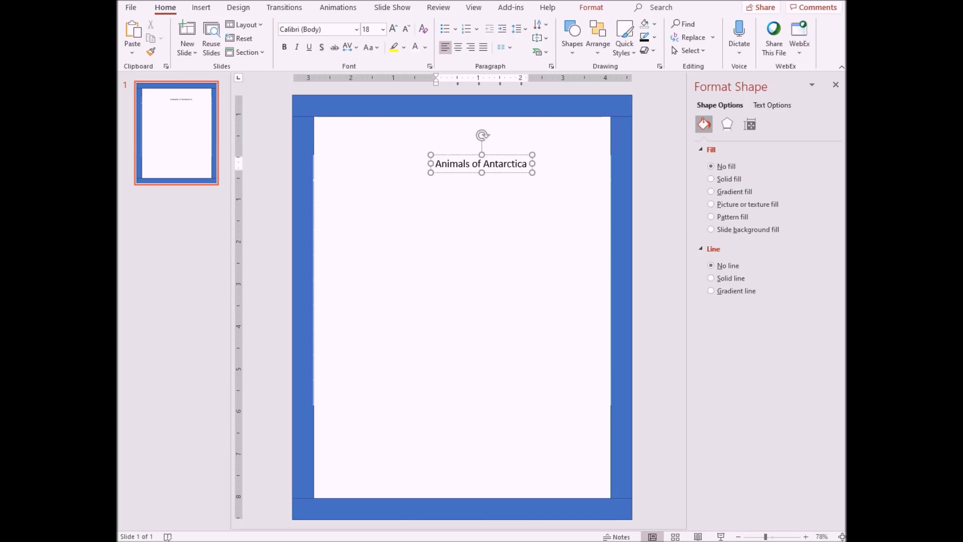
{"action": "left_click_drag", "start_coordinate": [466, 155], "coordinate": [452, 129]}
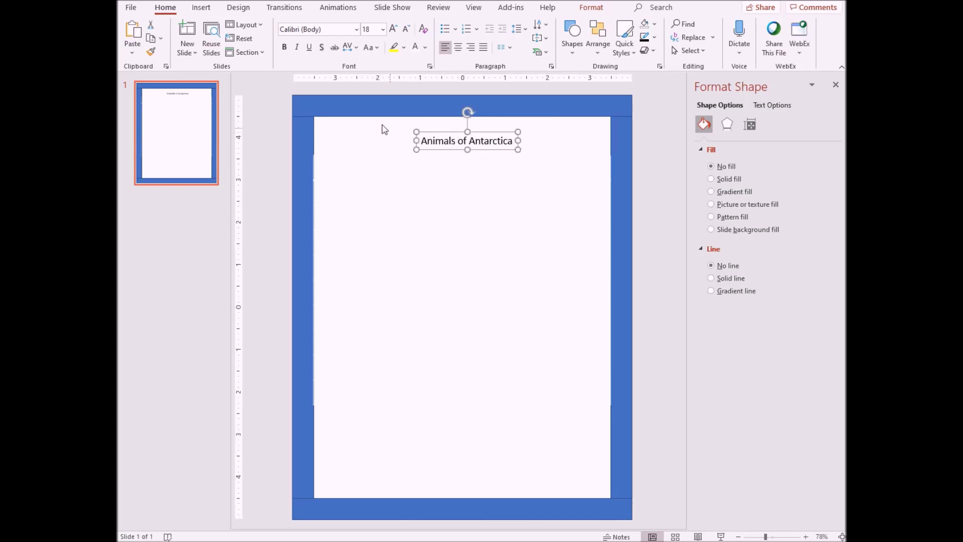
Set the font size of the title "Animals of Antarctica" to 24
{"action": "left_click", "coordinate": [441, 139]}
{"action": "triple_click", "coordinate": [441, 138]}
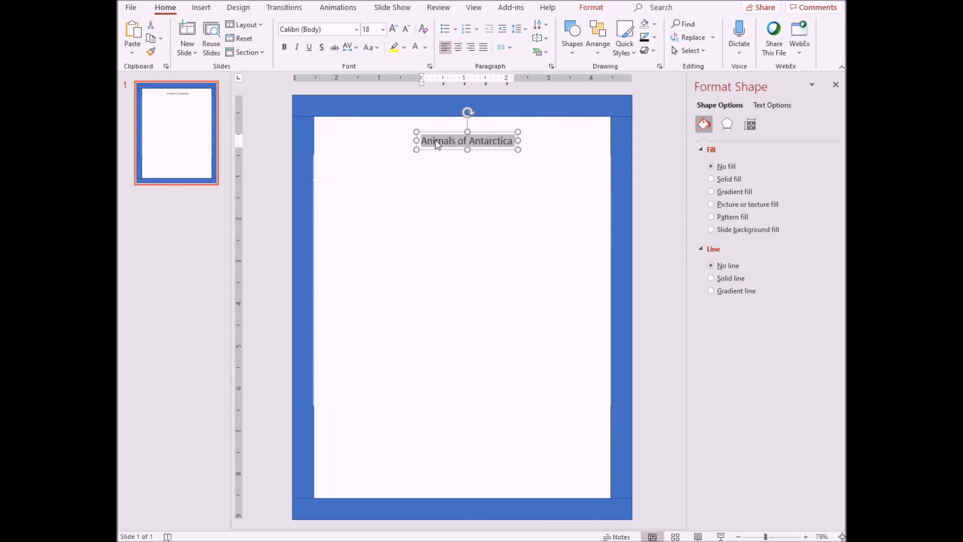
{"action": "left_click", "coordinate": [383, 31]}
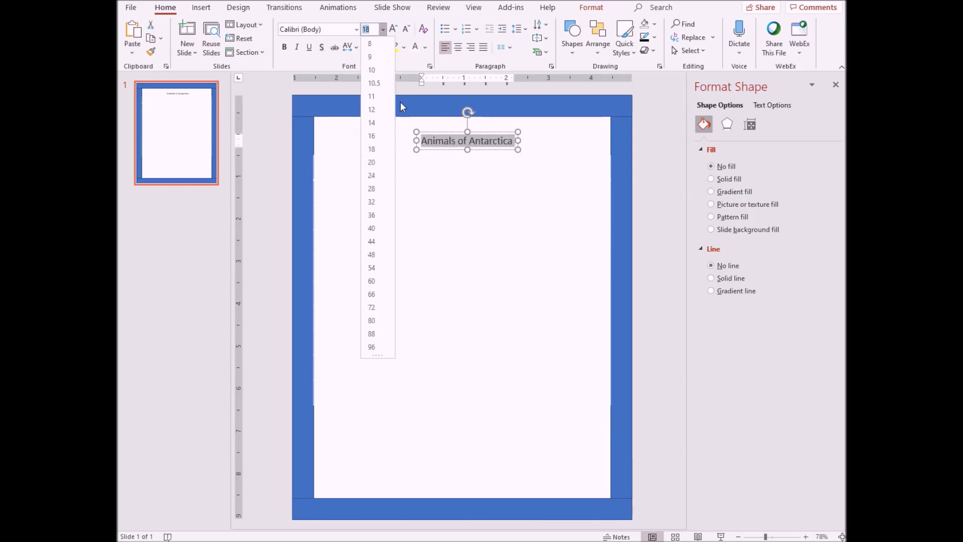
{"action": "left_click", "coordinate": [372, 176]}
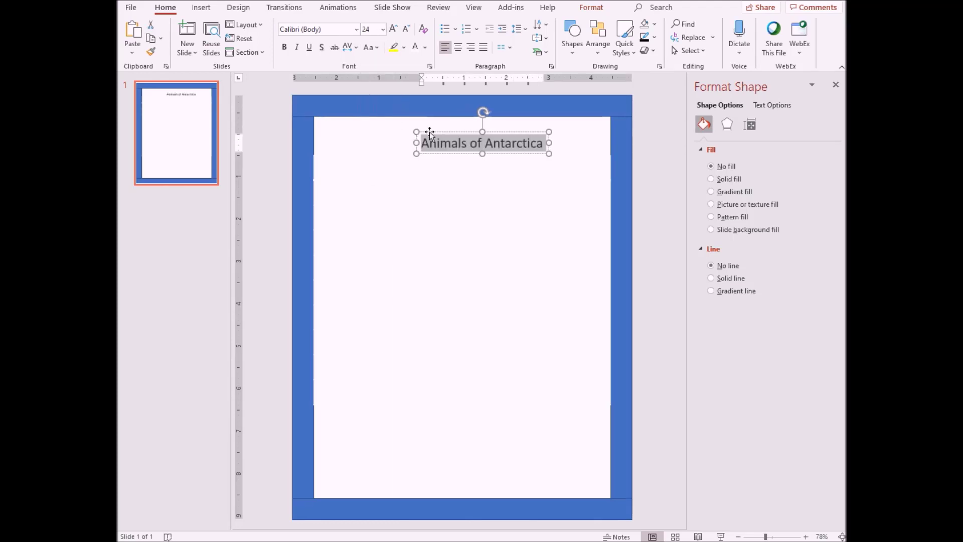
Widen the title's text box to the full slide width, centre its text, and nudge it up slightly
{"action": "left_click_drag", "start_coordinate": [416, 142], "coordinate": [292, 143]}
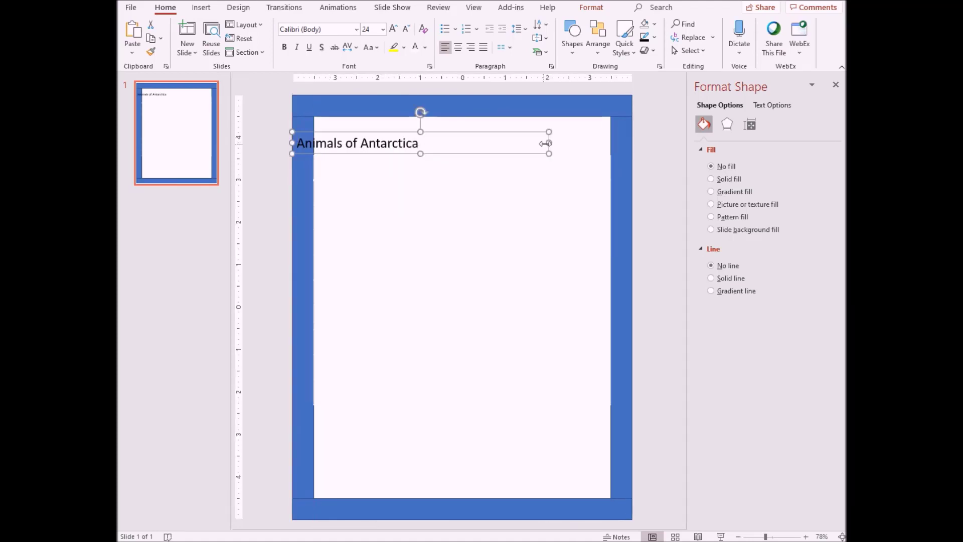
{"action": "left_click_drag", "start_coordinate": [549, 142], "coordinate": [632, 142]}
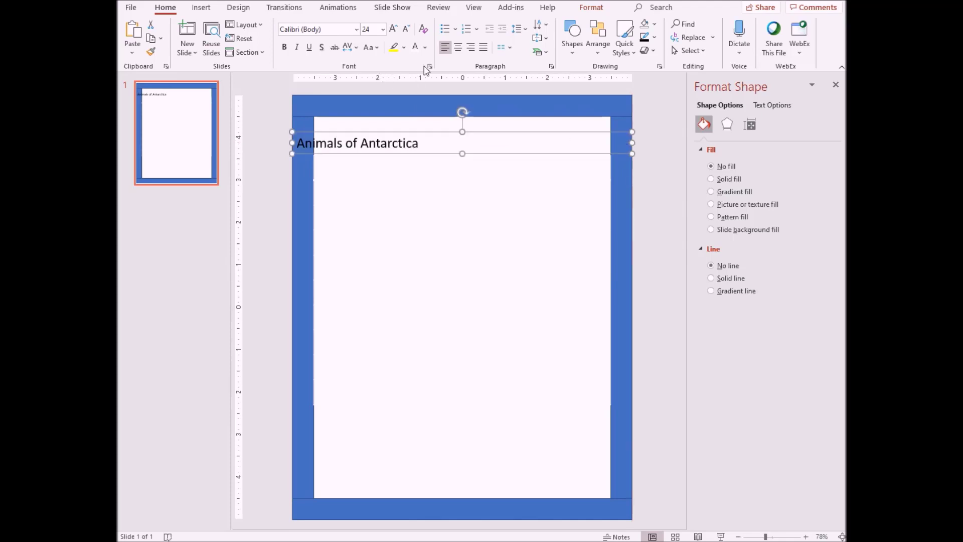
{"action": "left_click", "coordinate": [457, 47]}
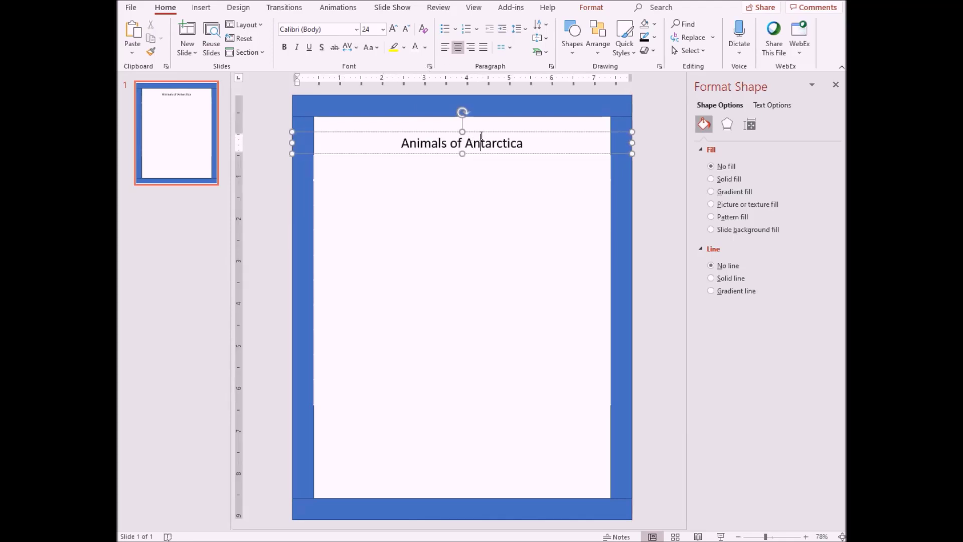
{"action": "left_click_drag", "start_coordinate": [481, 131], "coordinate": [481, 125]}
Add a text box in the empty space below the table, with KRILL in capitals as the first word
{"action": "left_click", "coordinate": [466, 188]}
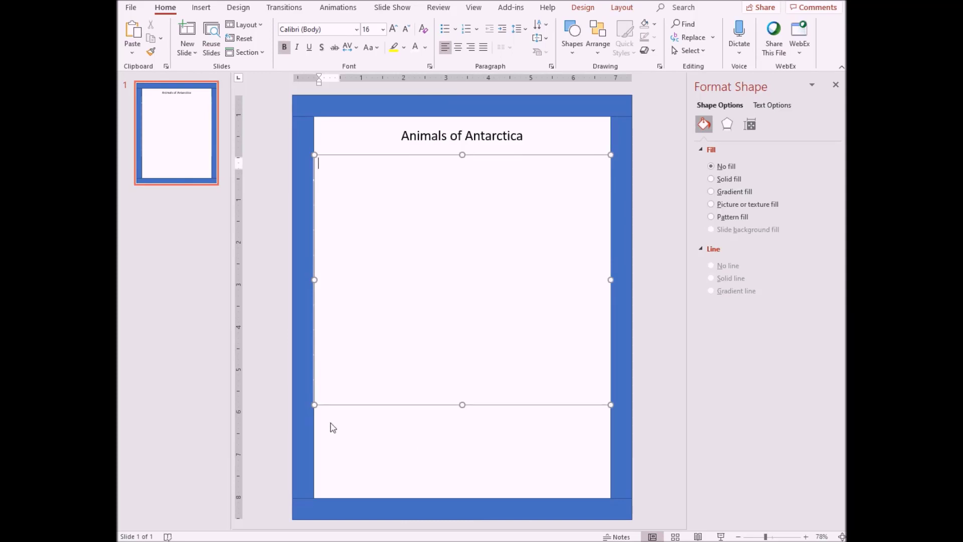
{"action": "left_click", "coordinate": [340, 439]}
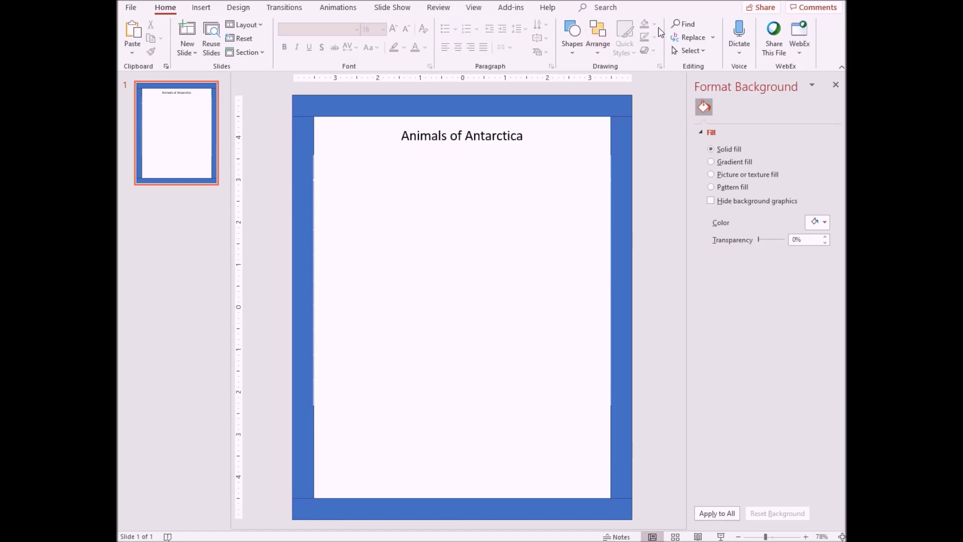
{"action": "left_click", "coordinate": [201, 8]}
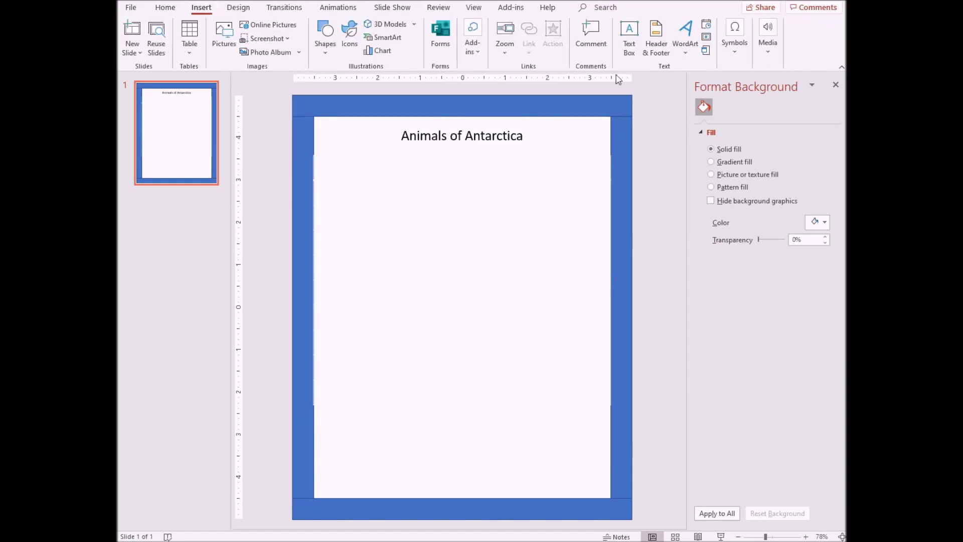
{"action": "left_click", "coordinate": [629, 43]}
{"action": "left_click", "coordinate": [387, 435]}
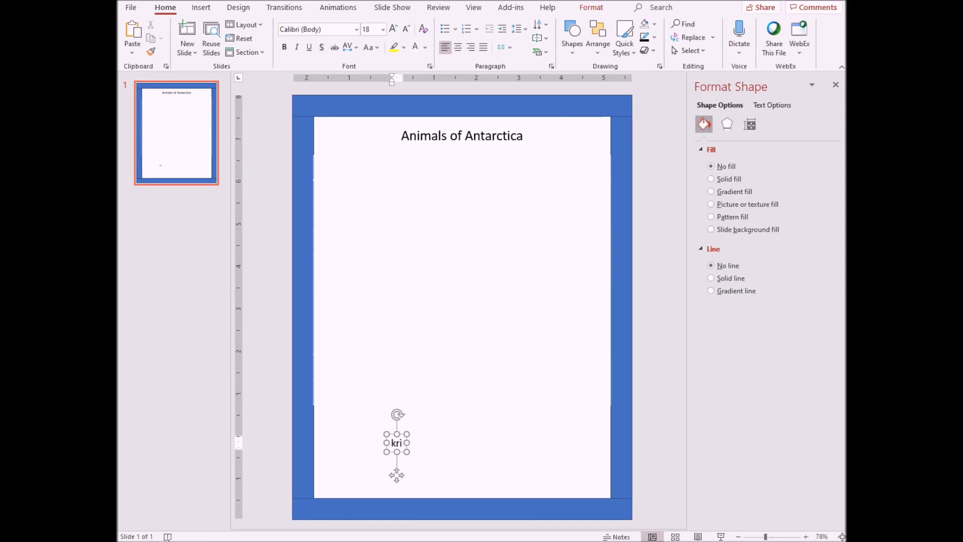
{"action": "type", "text": "Krill"}
{"action": "key", "text": "BackSpace"}
{"action": "key", "text": "BackSpace"}
{"action": "key", "text": "BackSpace"}
{"action": "key", "text": "BackSpace"}
{"action": "type", "text": "RILL"}
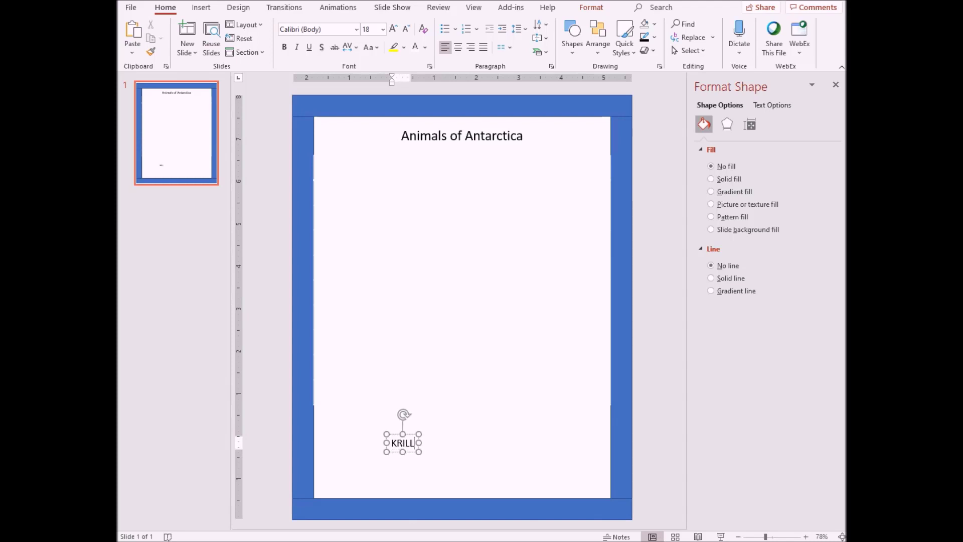
Complete the two-column word list with SEALS, SNOW PETREL, SHEATHBILL, ACTIC TERN and CAPE PIGEON, and centre the box below the table
{"action": "key", "text": "Return"}
{"action": "type", "text": "SEALS"}
{"action": "key", "text": "Return"}
{"action": "type", "text": "SNOW PETREL"}
{"action": "key", "text": "Return"}
{"action": "type", "text": "SHEATHBILL"}
{"action": "key", "text": "Tab"}
{"action": "key", "text": "Tab"}
{"action": "key", "text": "Tab"}
{"action": "type", "text": "CAPE PIGEON"}
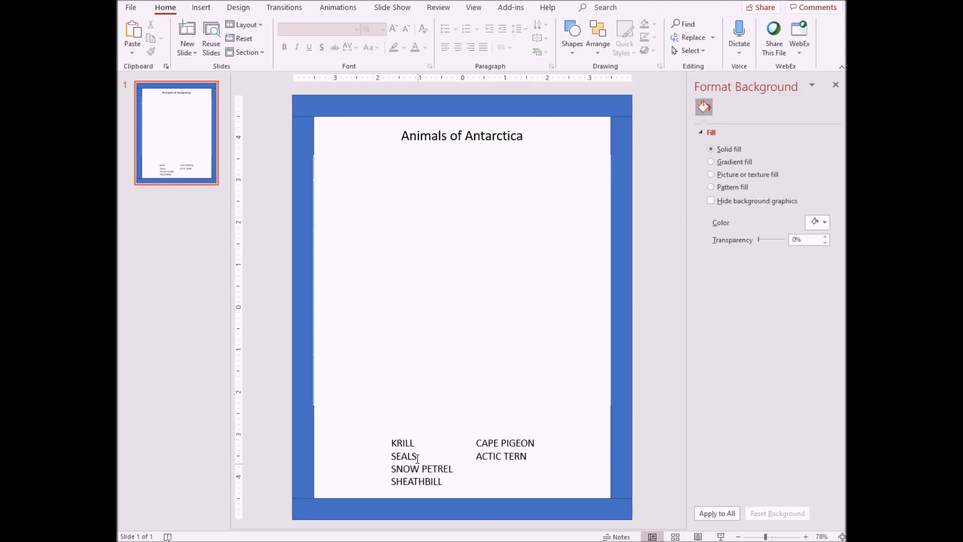
{"action": "left_click_drag", "start_coordinate": [437, 435], "coordinate": [432, 434]}
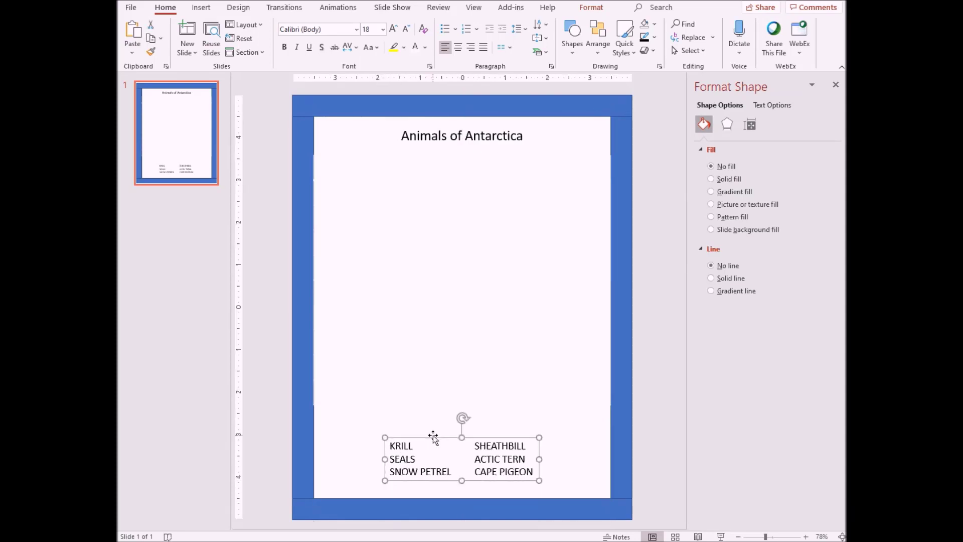
Centre the text horizontally in all cells of the table
{"action": "left_click", "coordinate": [401, 243]}
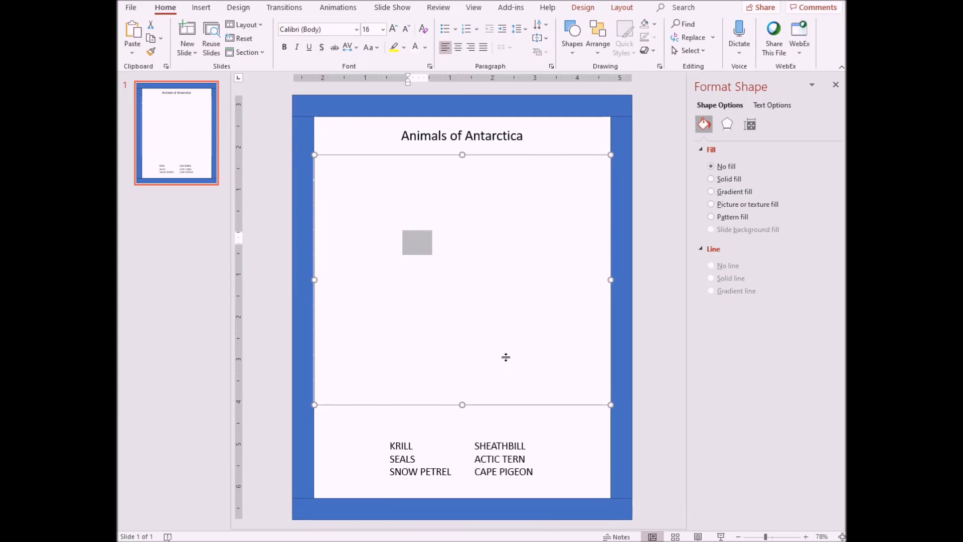
{"action": "left_click", "coordinate": [376, 184]}
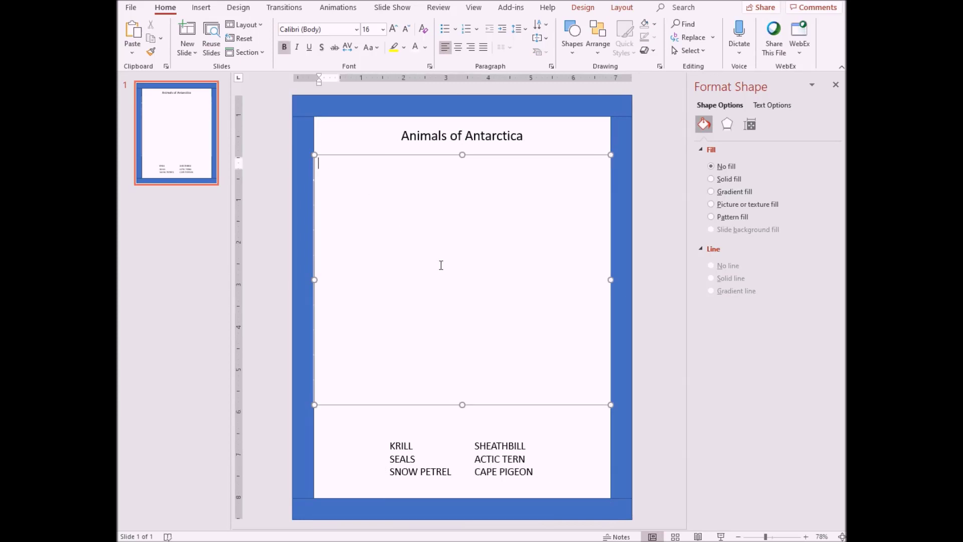
{"action": "key", "text": "Escape"}
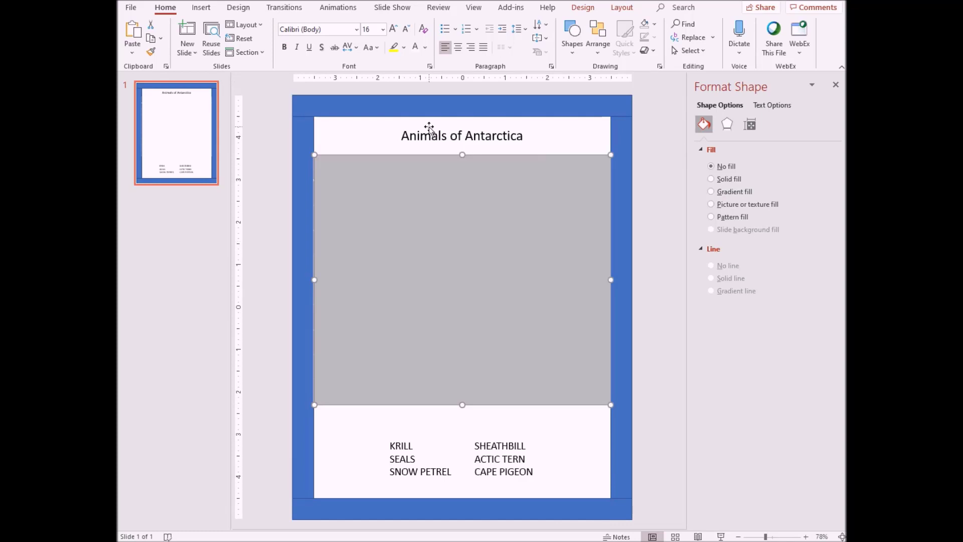
{"action": "left_click", "coordinate": [457, 48]}
Spell KRILL across the table's fifth row, one letter per cell, starting in the fifth column
{"action": "left_click", "coordinate": [332, 164]}
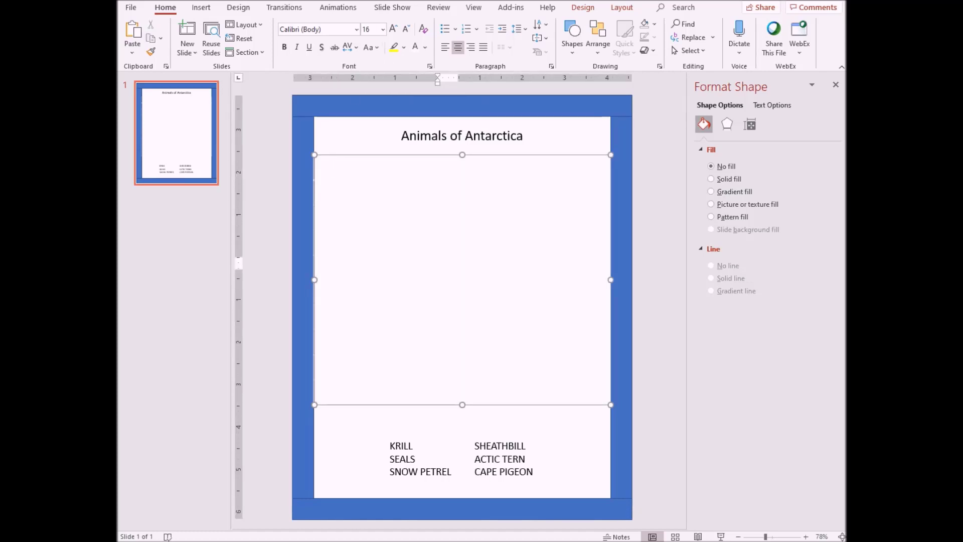
{"action": "type", "text": "K"}
{"action": "key", "text": "Tab"}
{"action": "type", "text": "R"}
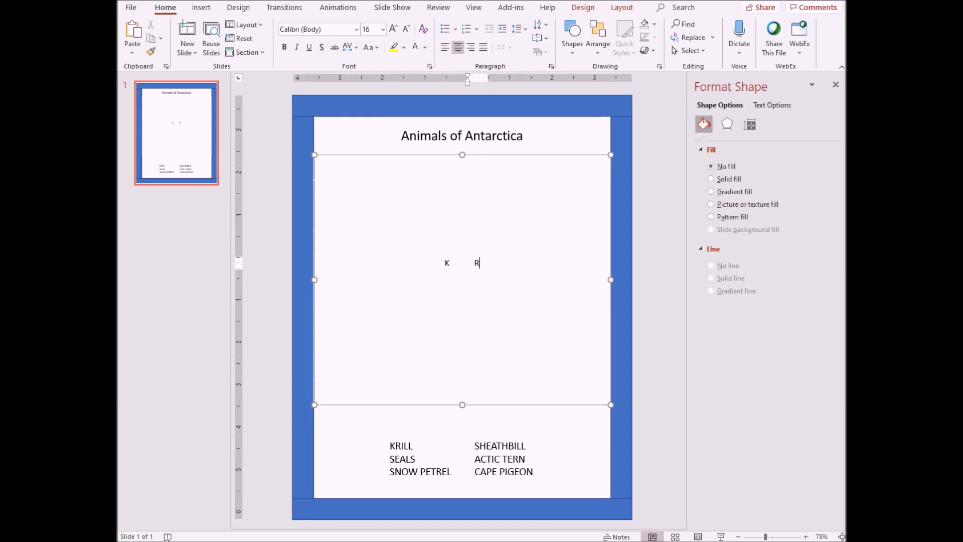
{"action": "key", "text": "Tab"}
{"action": "type", "text": "I"}
{"action": "key", "text": "Tab"}
{"action": "type", "text": "L"}
{"action": "key", "text": "Tab"}
{"action": "type", "text": "L"}
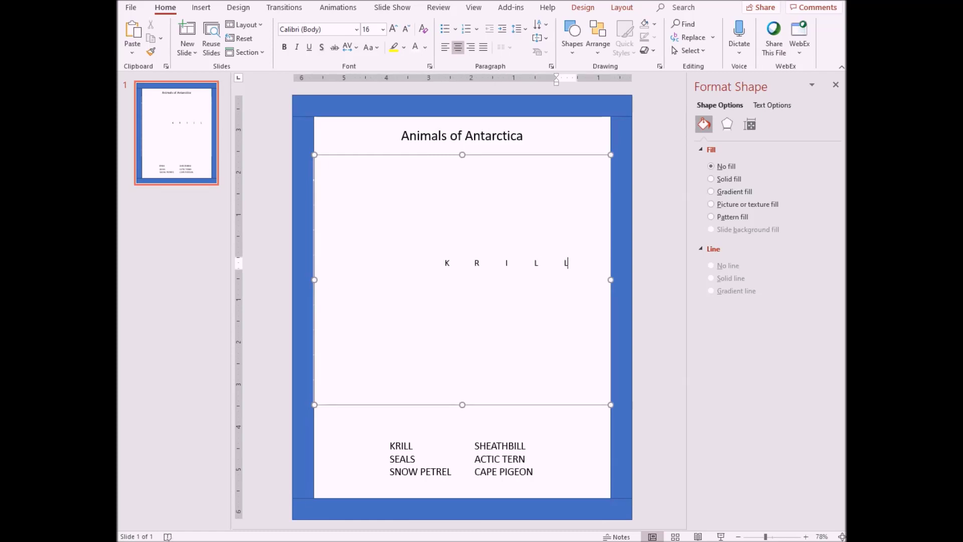